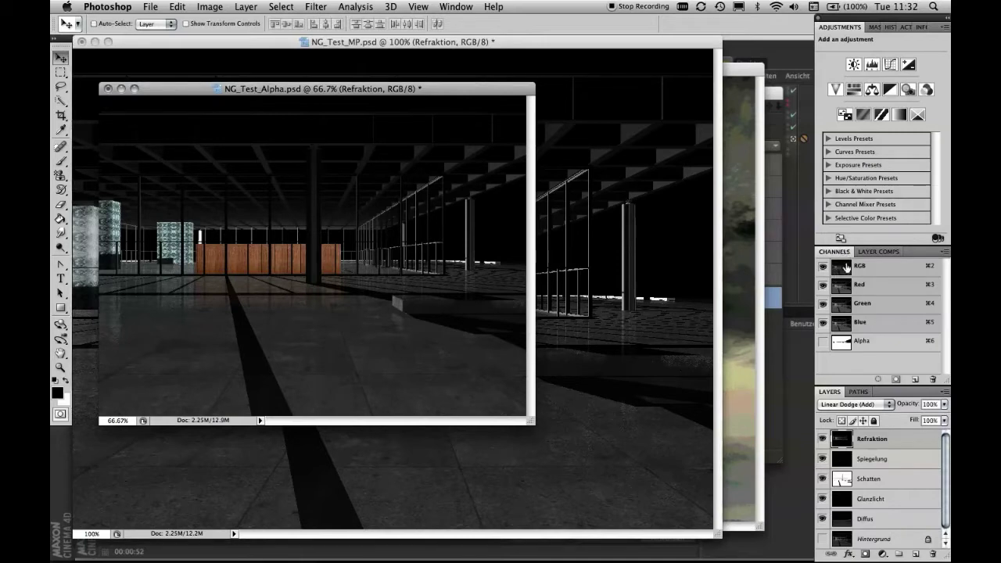
Step: Inspect the Alpha channel's black-and-white window mask, go back to RGB, then select Alpha
click(867, 345)
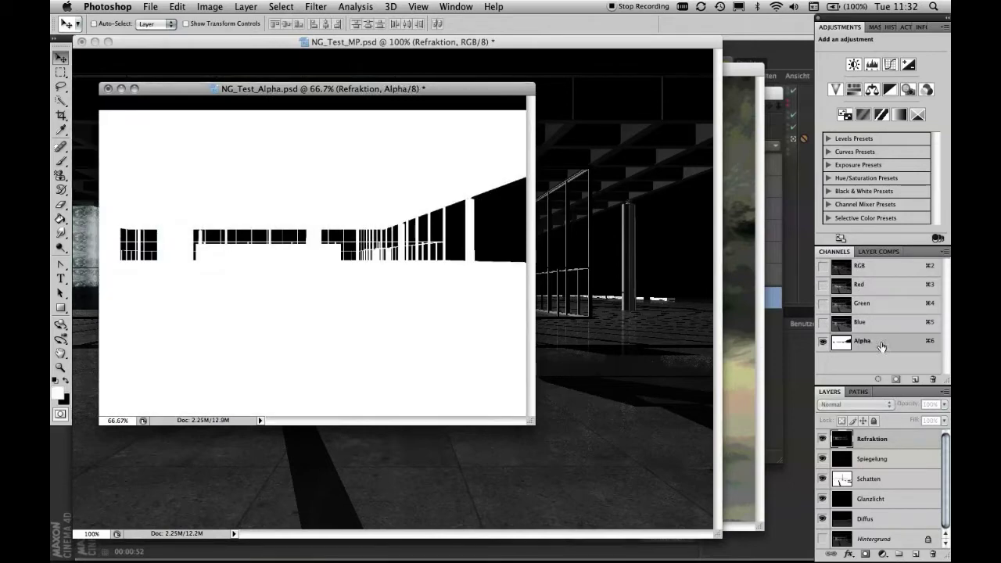
click(875, 271)
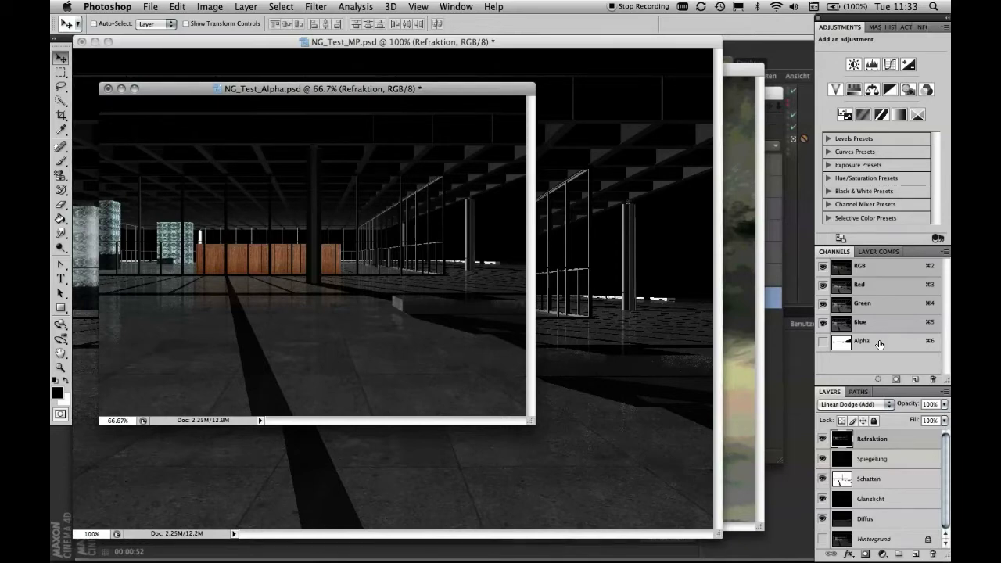
super+click(882, 345)
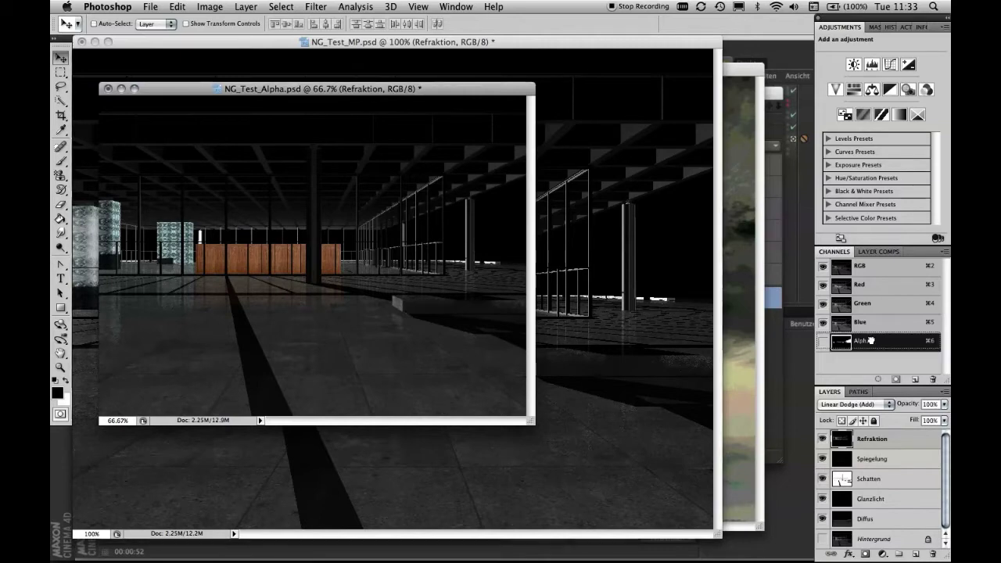
Step: Drag the Alpha channel into NG_Test_MP.psd and go back to its RGB composite
drag(653, 293, 628, 297)
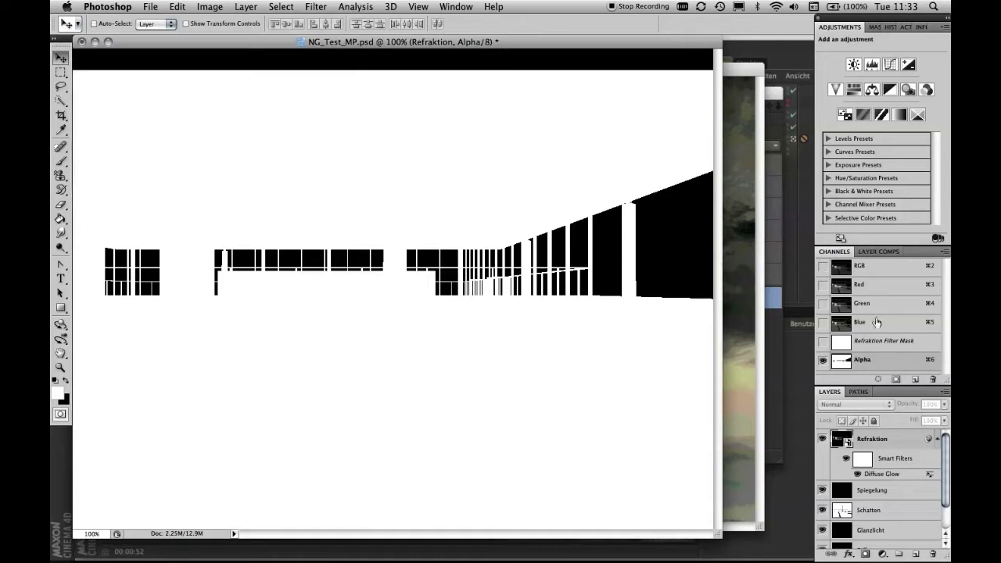
click(877, 268)
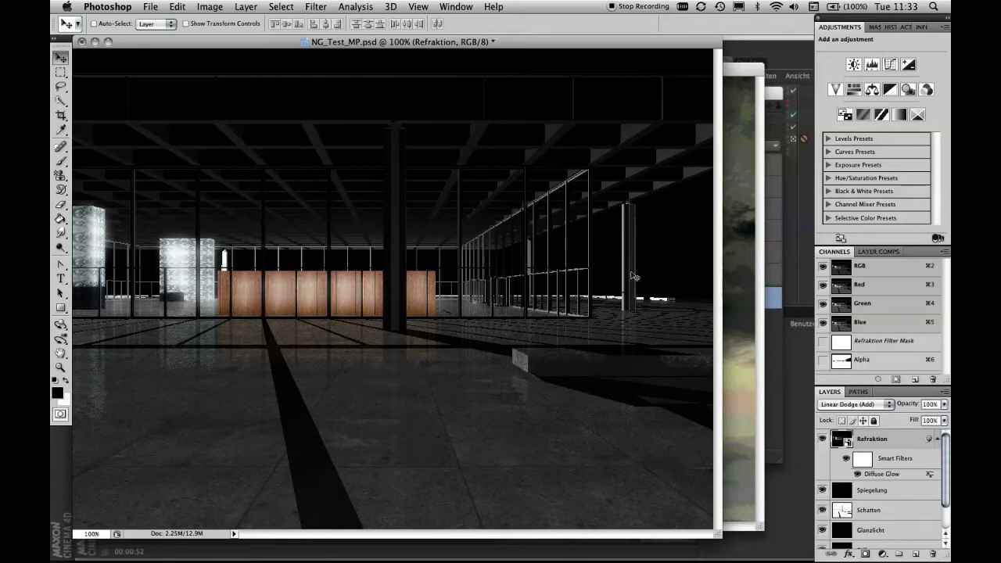
Step: Zoom the 16_sky.jpg photo to 50% and close NG_Test_Alpha.psd
key(ctrl+Tab)
key(ctrl+Tab)
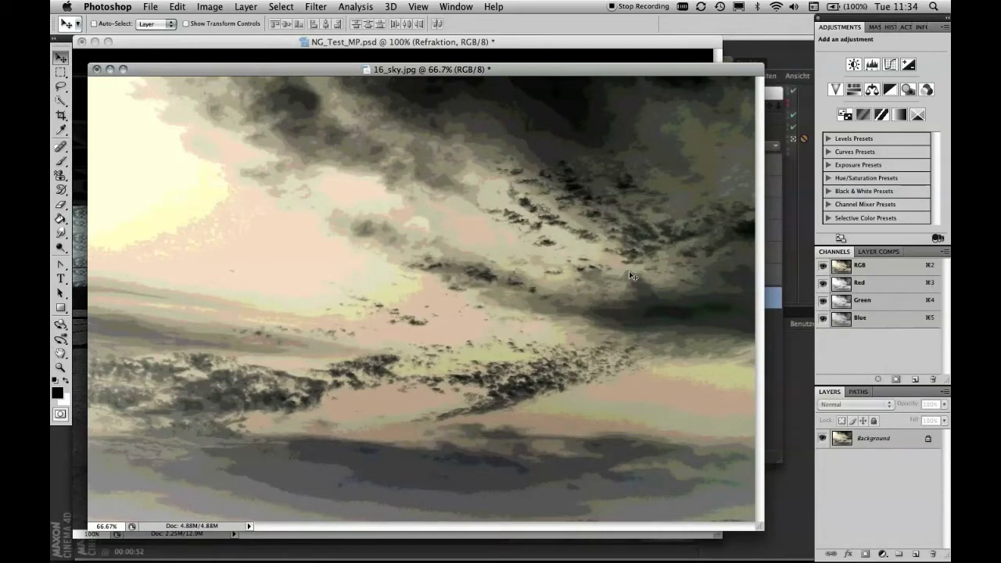
key(super+minus)
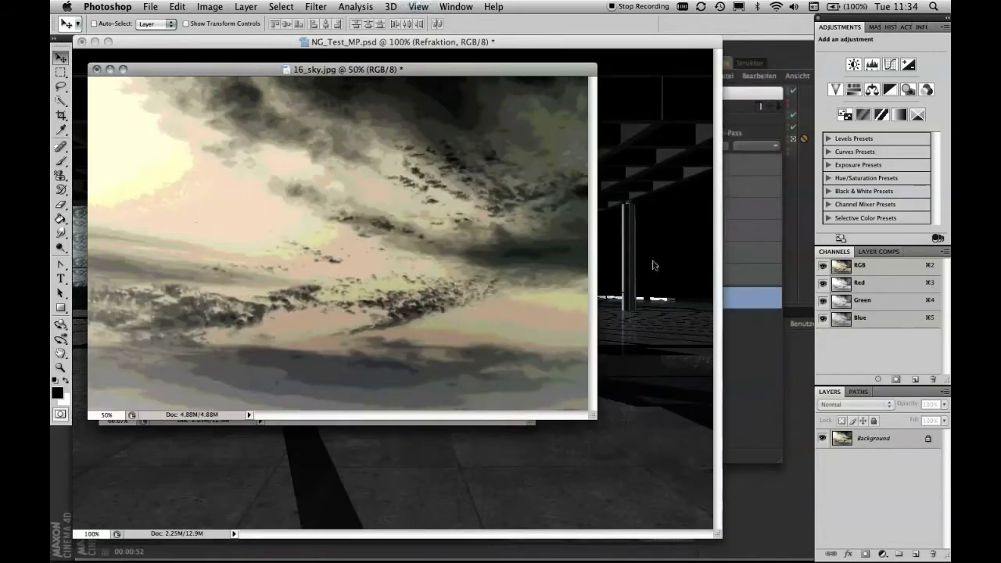
drag(496, 75, 625, 180)
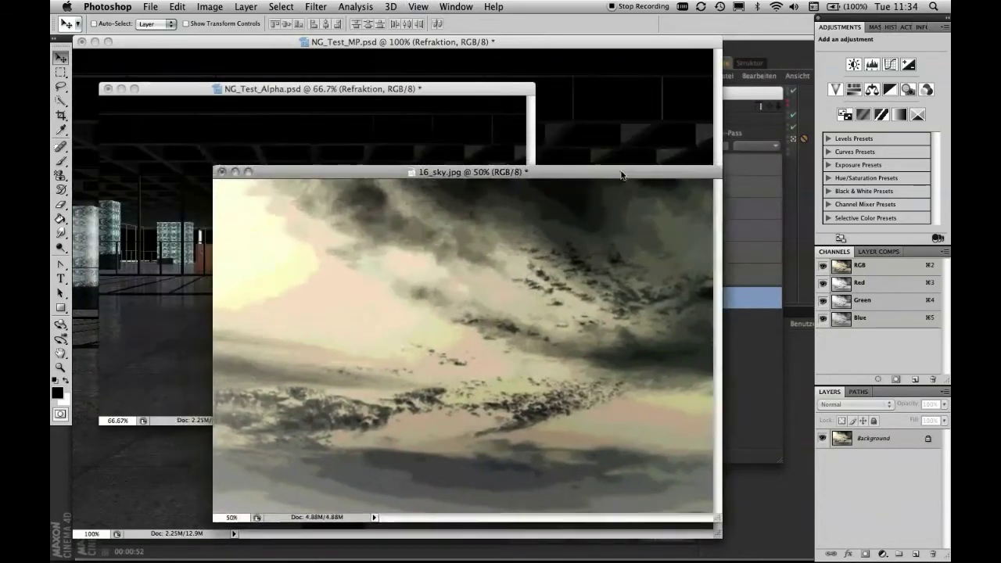
click(130, 97)
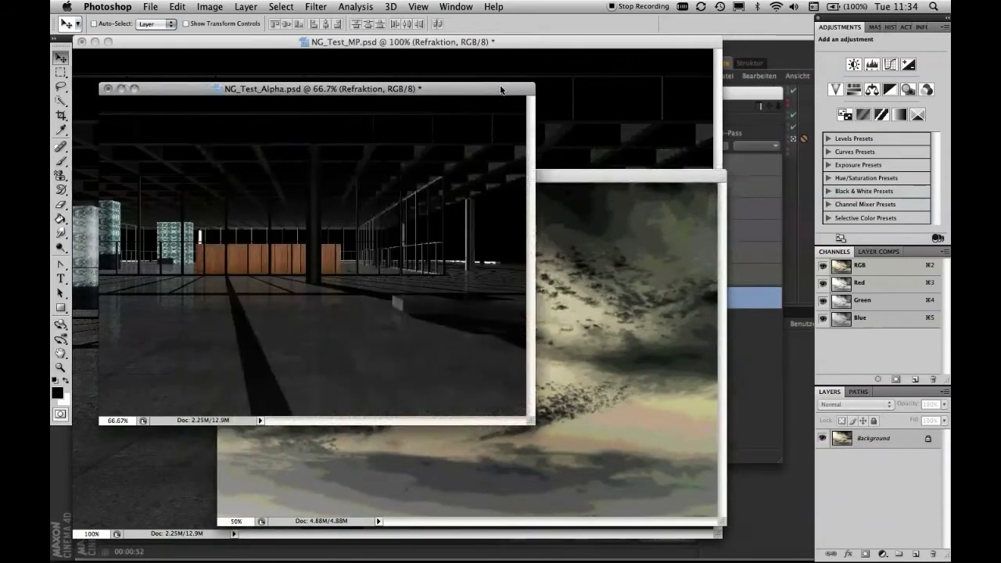
click(109, 90)
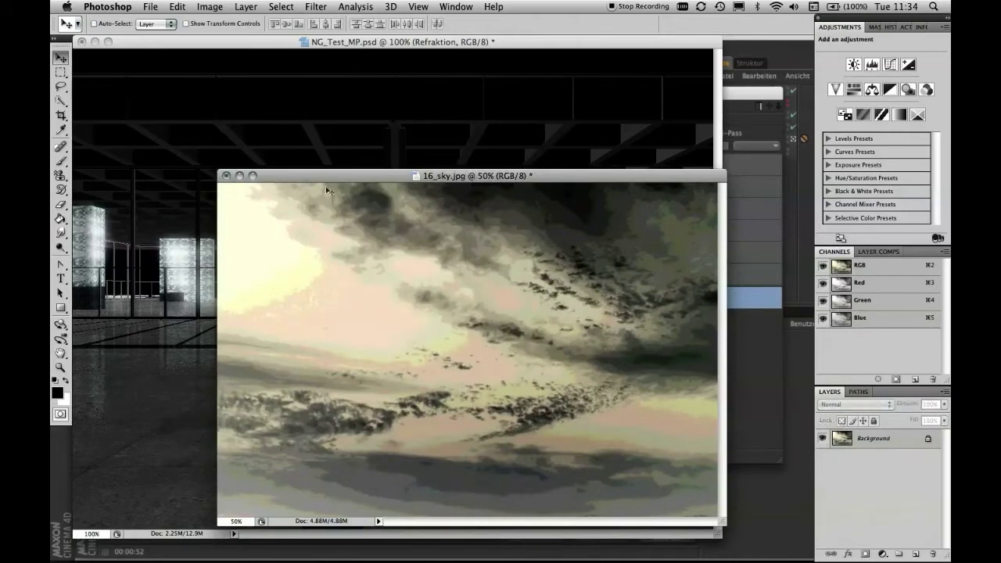
Step: Drag the sky photo into NG_Test_MP.psd as Layer 1
drag(333, 180, 305, 165)
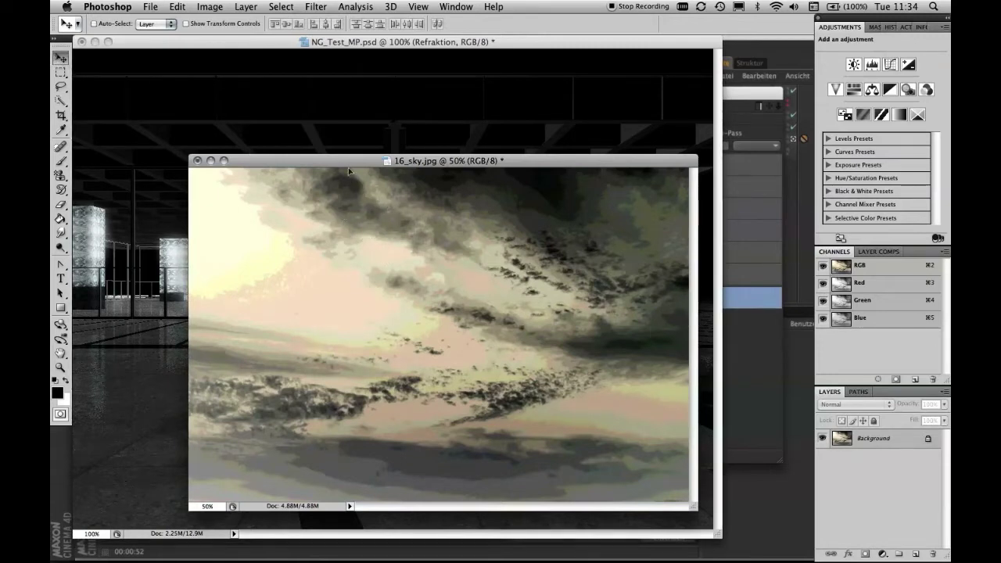
drag(348, 168, 337, 133)
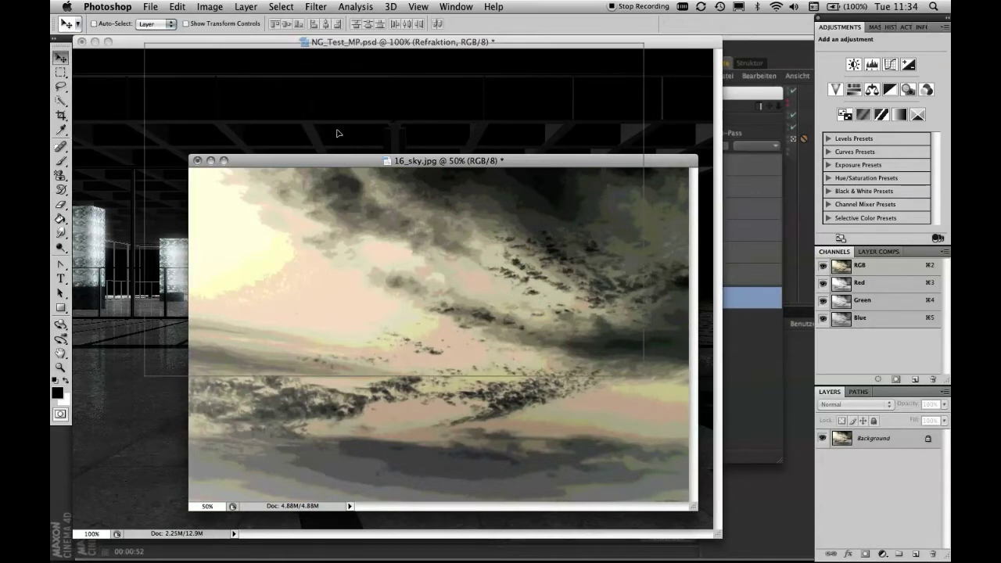
drag(338, 133, 336, 128)
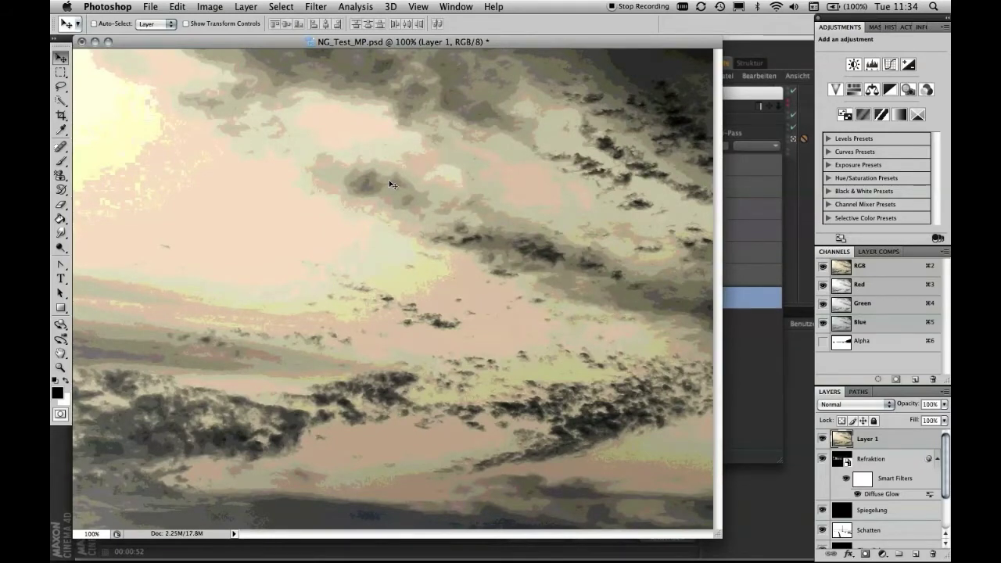
Step: Show the composite full screen, centre the canvas, and load the Alpha channel as a selection
key(f)
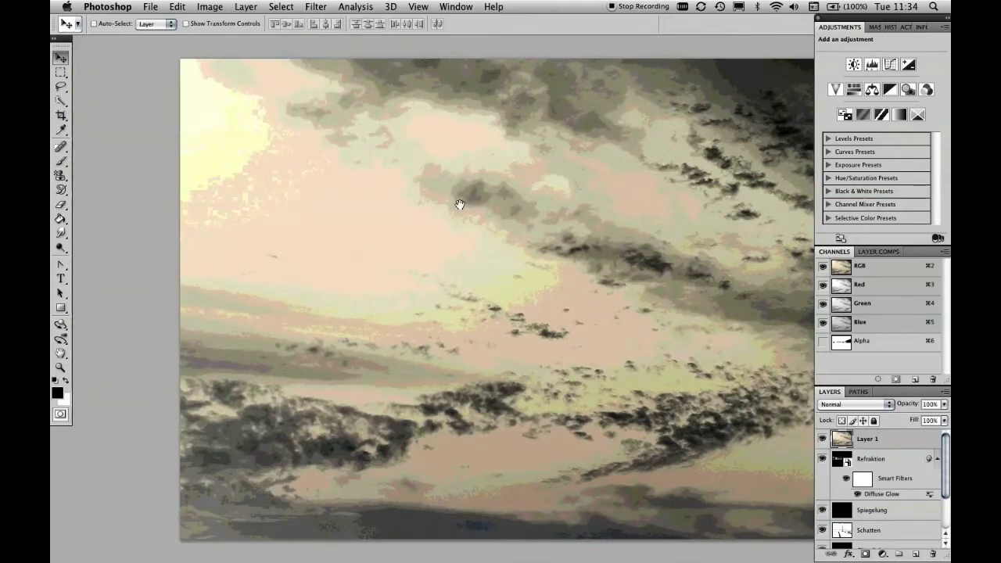
drag(459, 205, 394, 196)
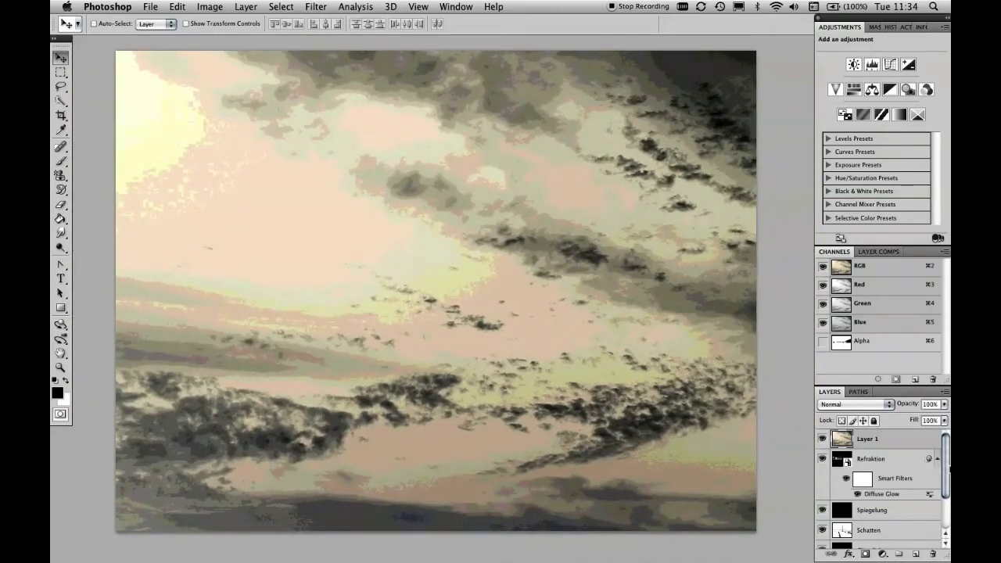
drag(948, 468, 947, 466)
super+click(840, 341)
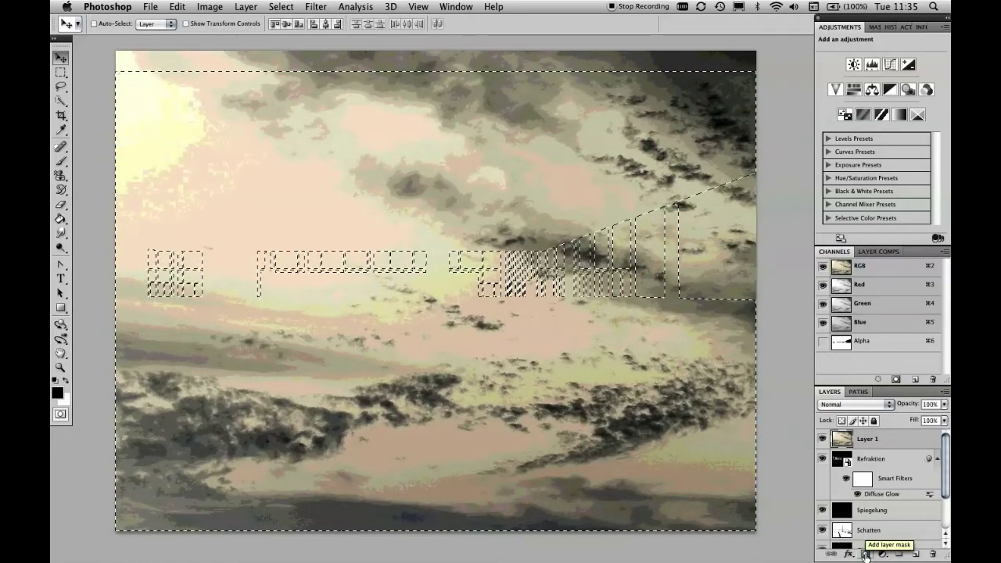
Step: Add a layer mask to Layer 1, undo it, then add the inverted mask instead
click(865, 555)
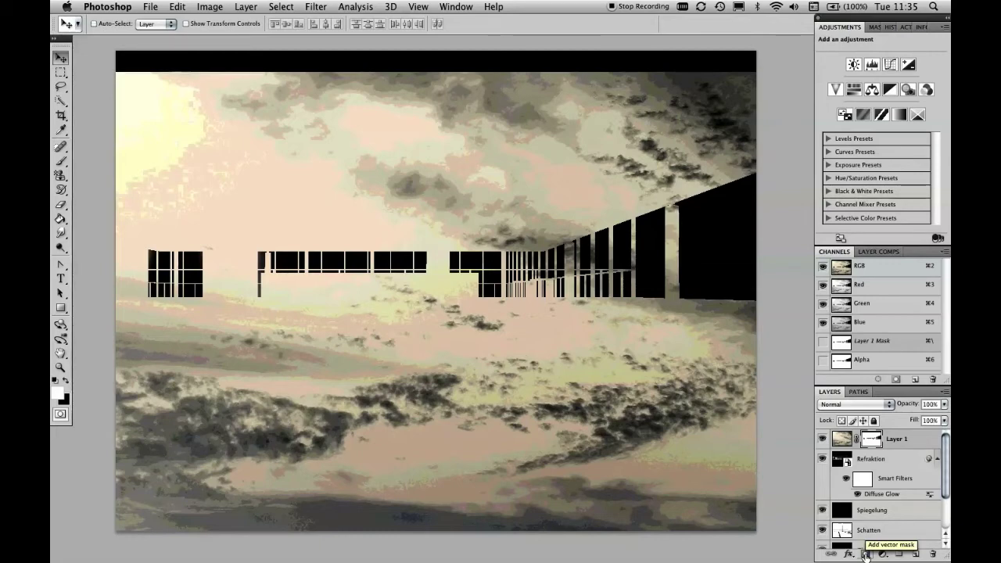
key(ctrl+z)
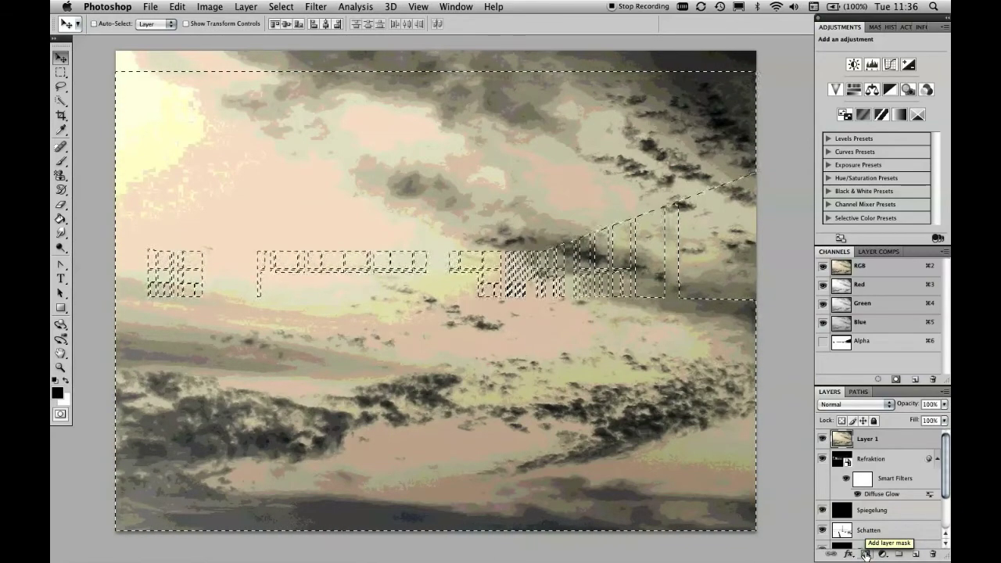
click(865, 554)
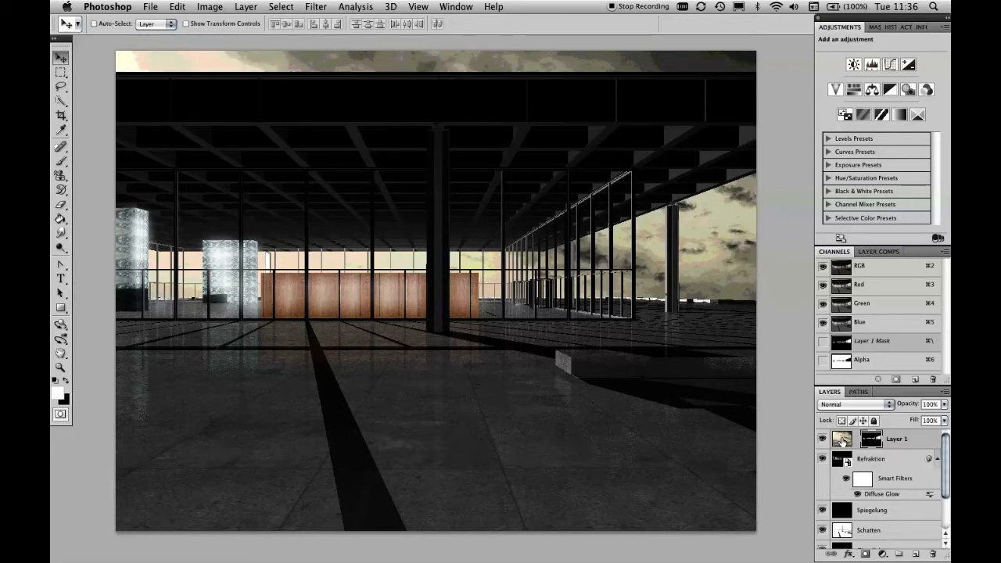
Step: Make the sky image active rather than its mask and drag the clouds behind the windows
click(842, 441)
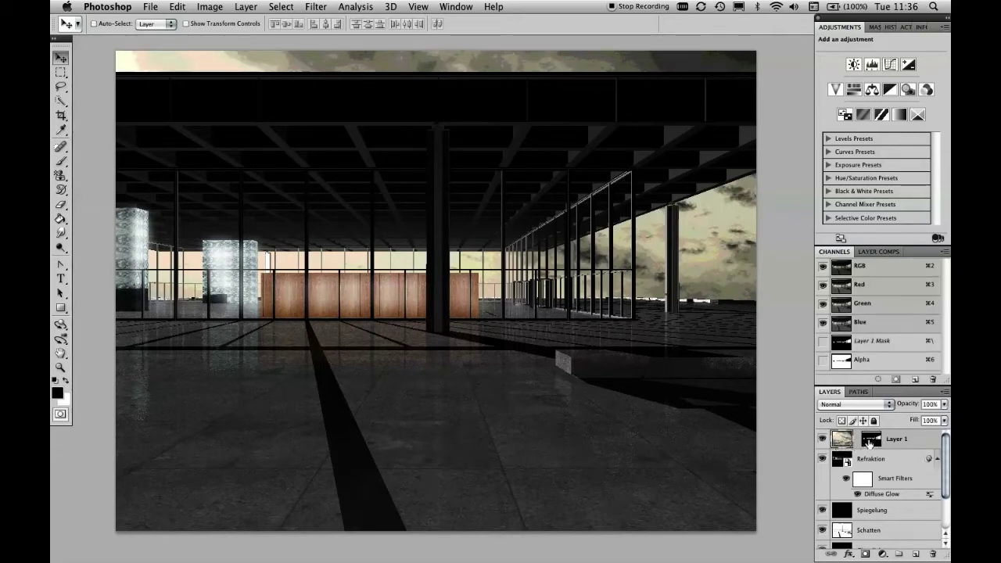
click(868, 444)
click(842, 440)
drag(703, 270, 752, 285)
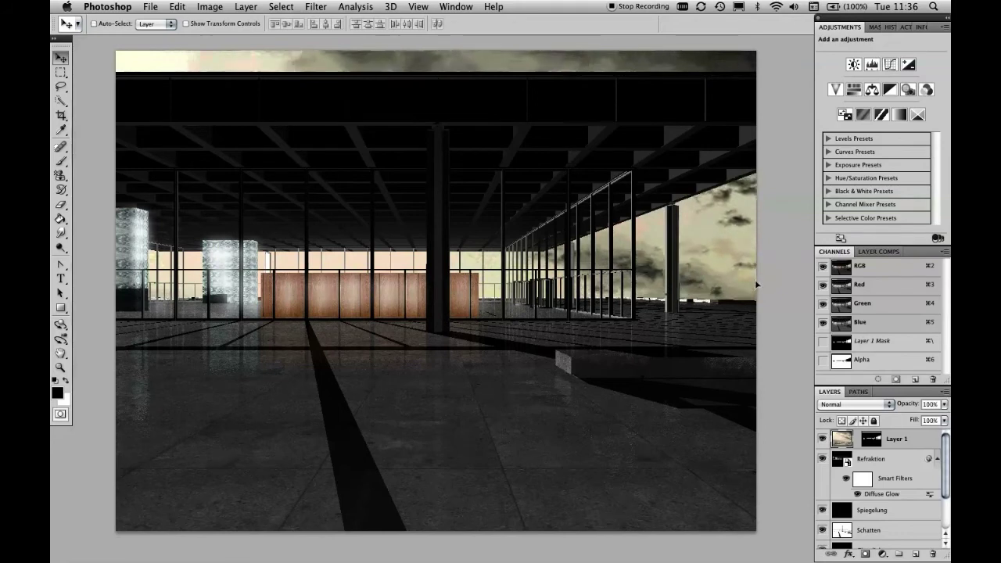
key(ctrl+minus)
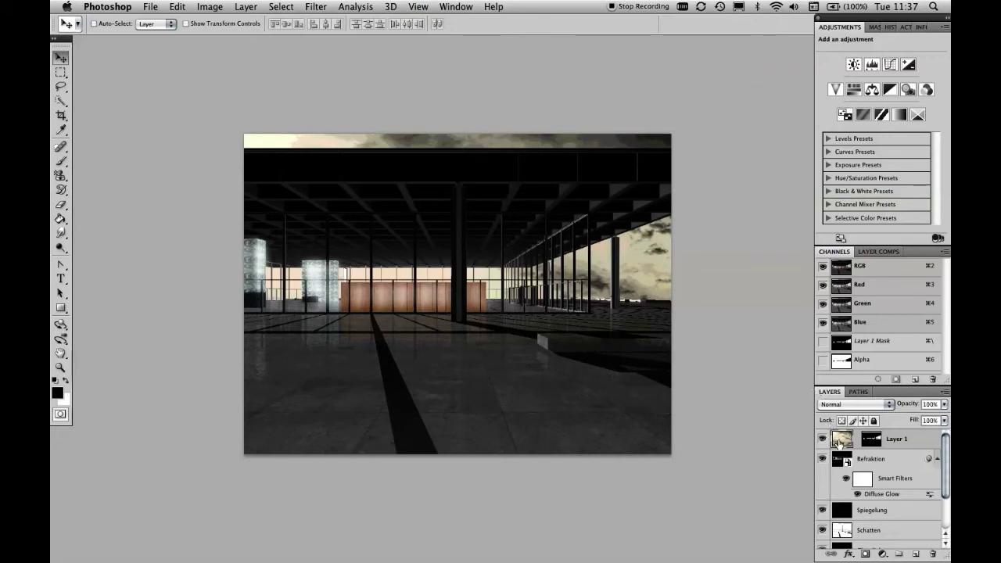
Step: Free-transform the sky layer, scaling it down to about 73% and moving it back over the image
key(ctrl+t)
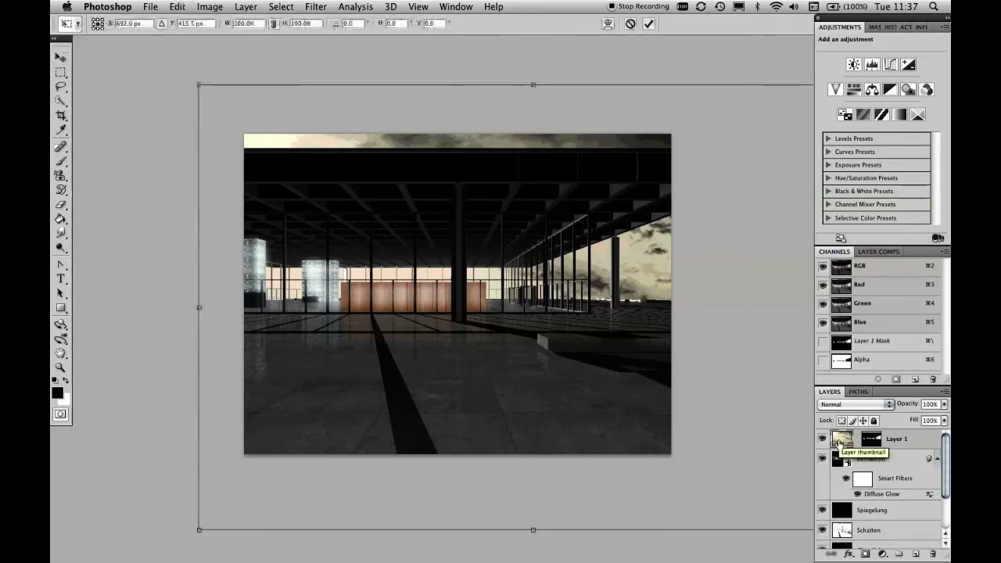
scroll(535, 294, down, 2)
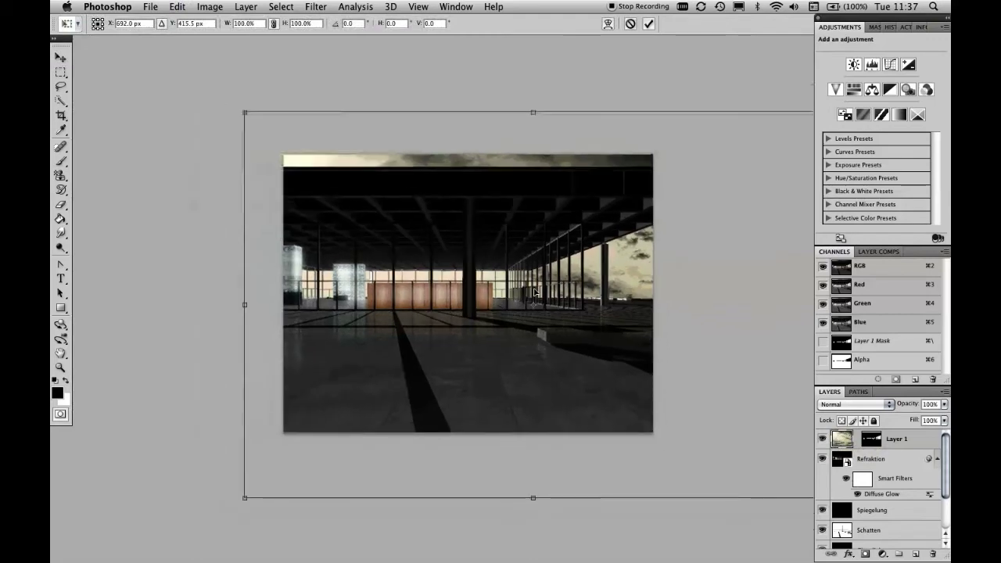
scroll(535, 293, down, 1)
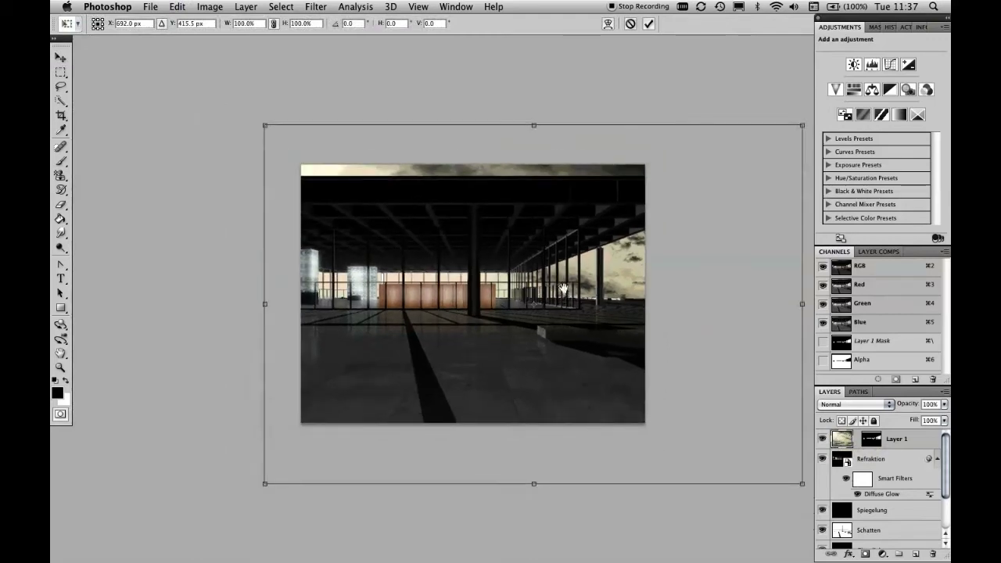
drag(563, 289, 518, 271)
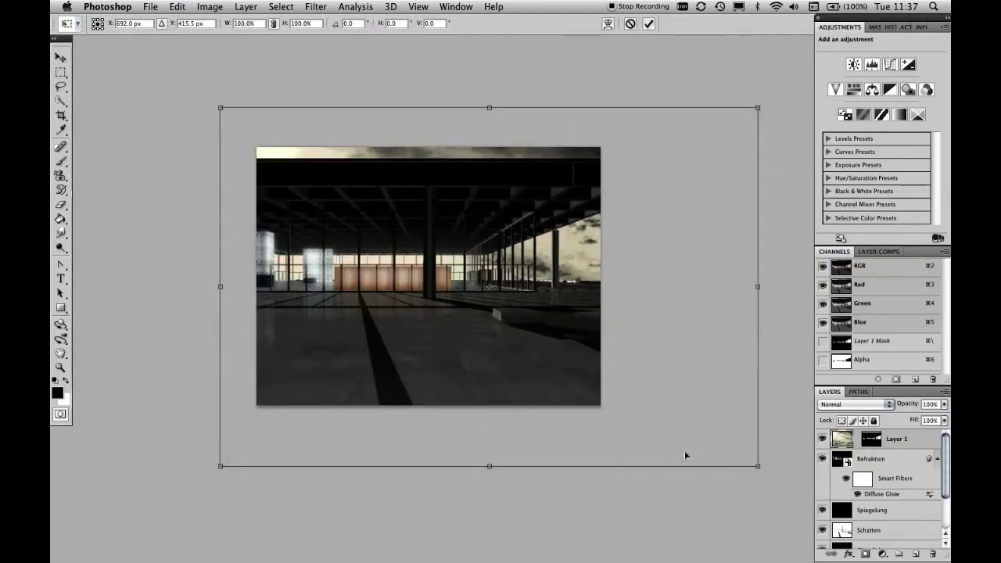
drag(757, 467, 700, 426)
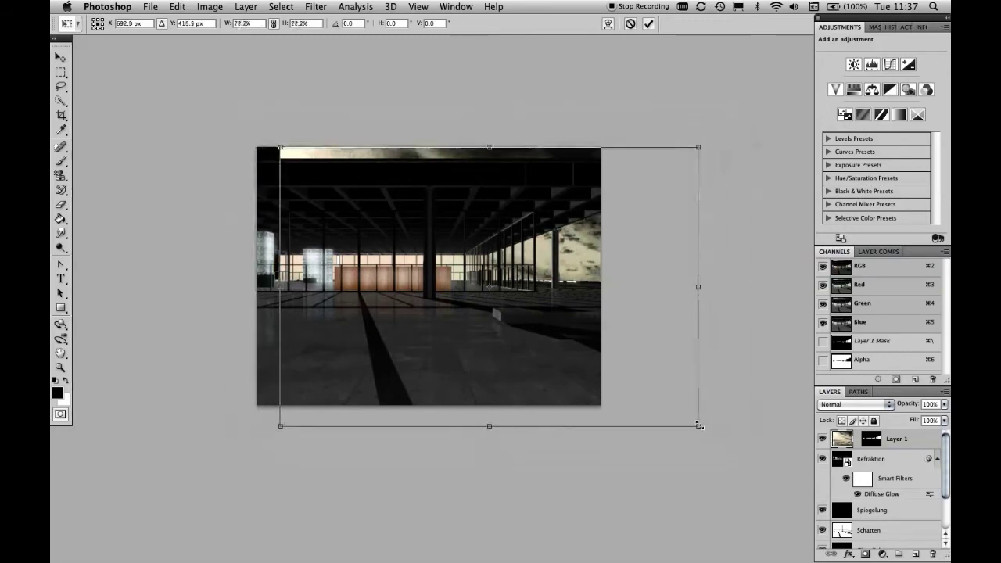
drag(700, 427, 686, 421)
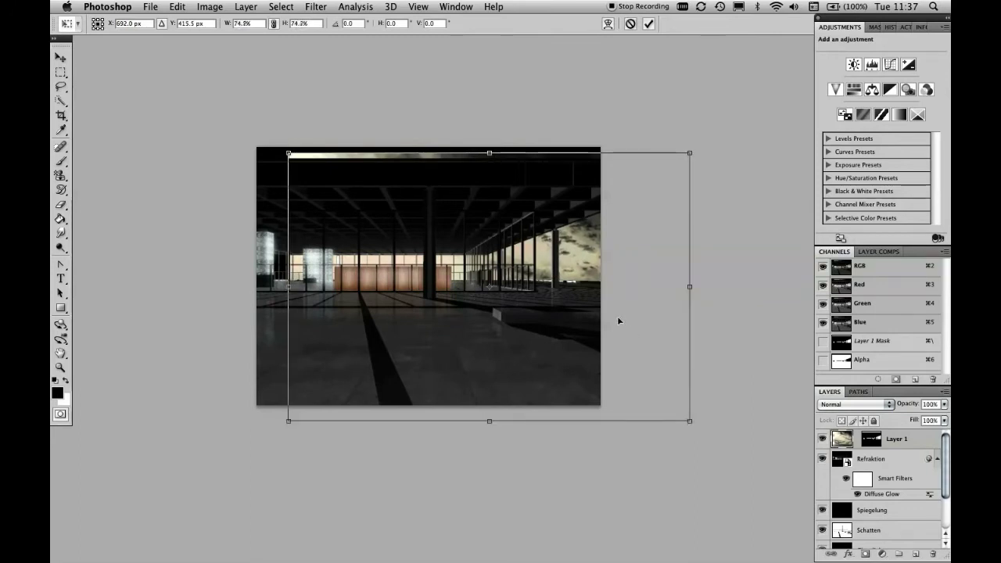
mouse_move(617, 316)
mouse_down()
mouse_move(561, 305)
mouse_move(568, 307)
mouse_up()
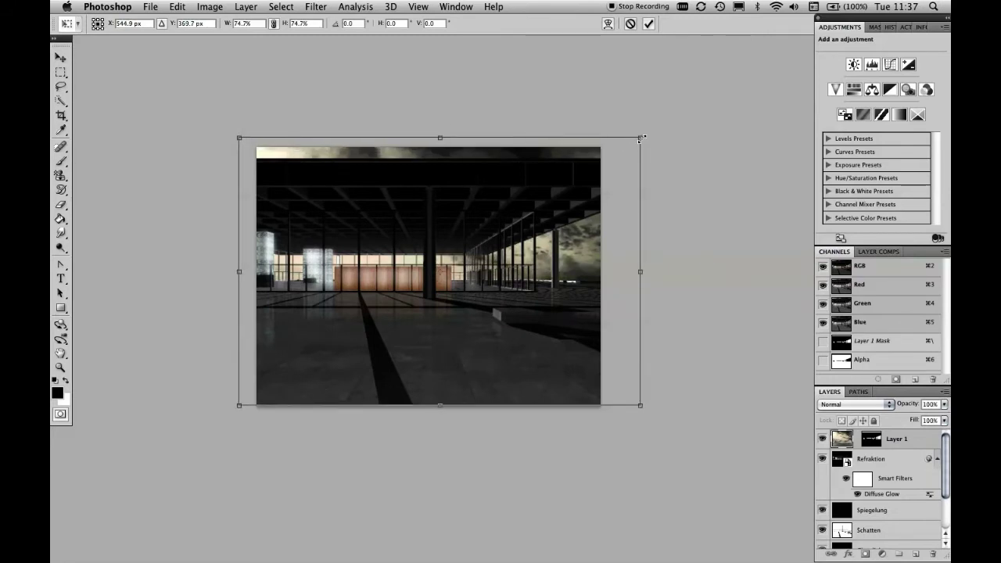
Step: Shrink the sky to about 66% and move it left and up over the render
drag(638, 138, 628, 145)
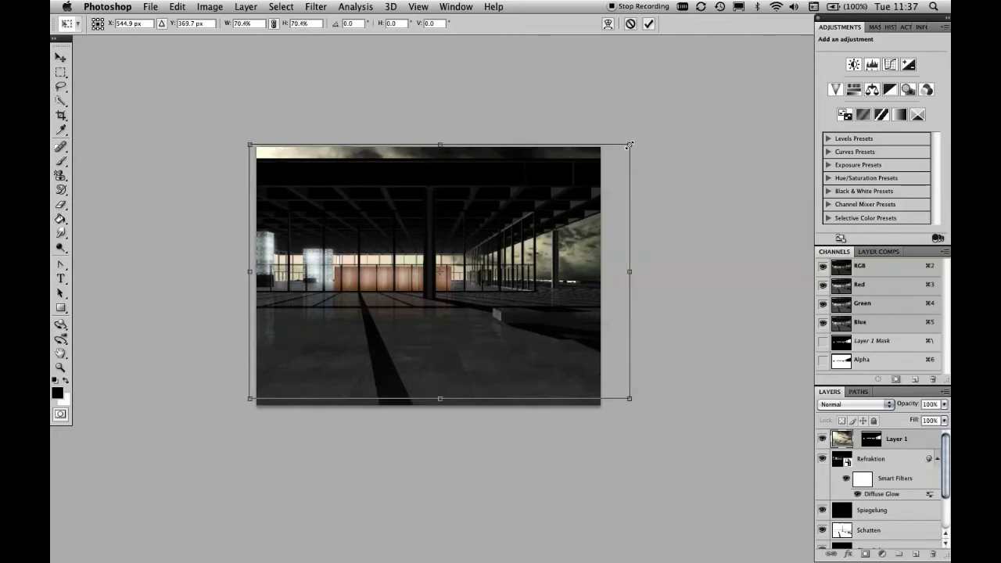
drag(628, 145, 618, 153)
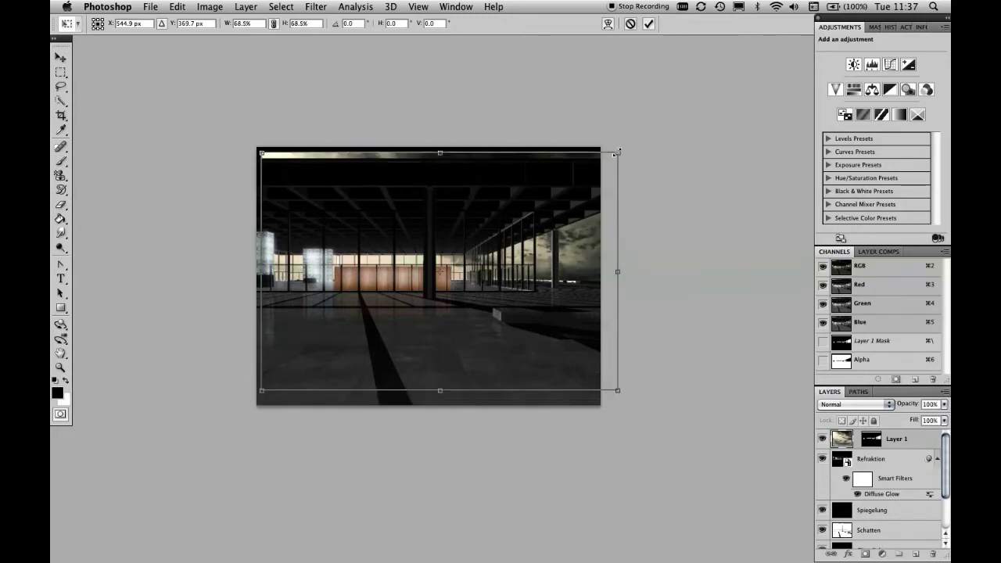
drag(569, 190, 559, 181)
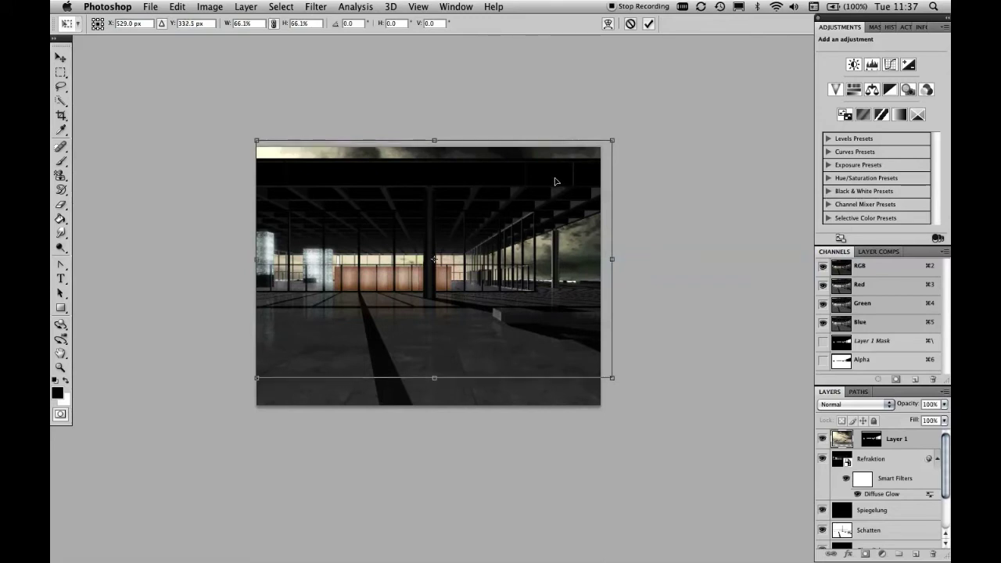
drag(558, 183, 552, 181)
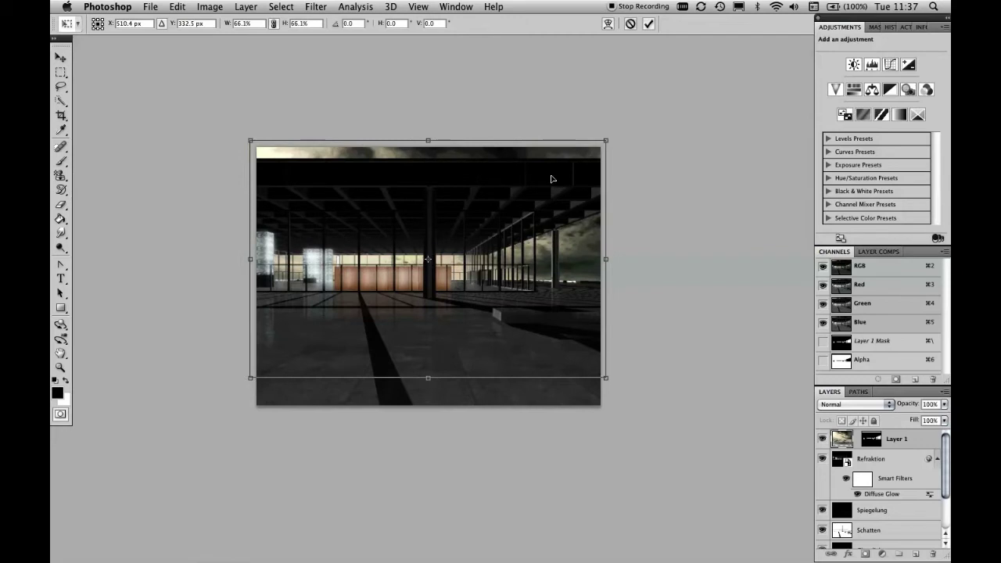
Step: Flip the sky horizontally and commit the transformation
right_click(548, 180)
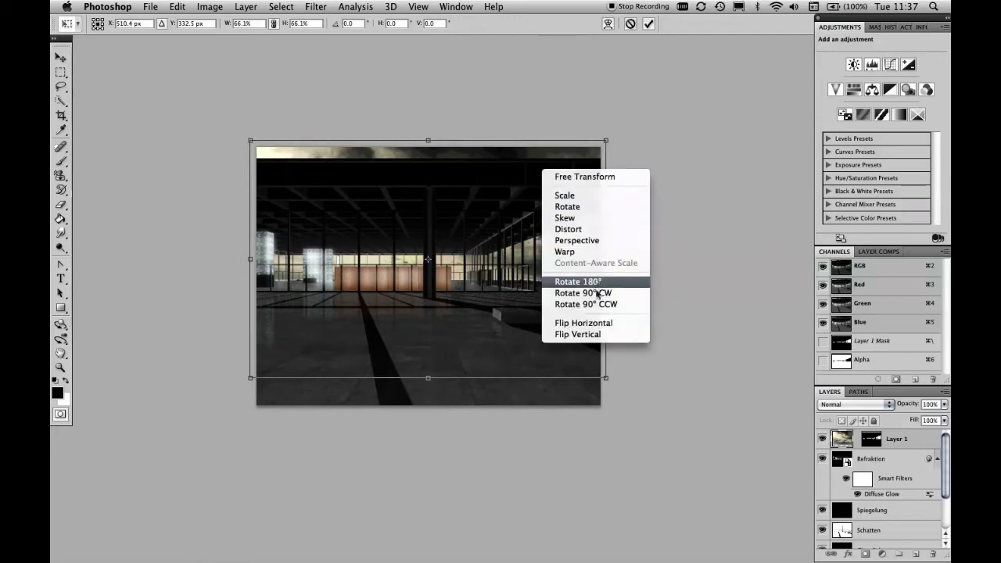
click(617, 327)
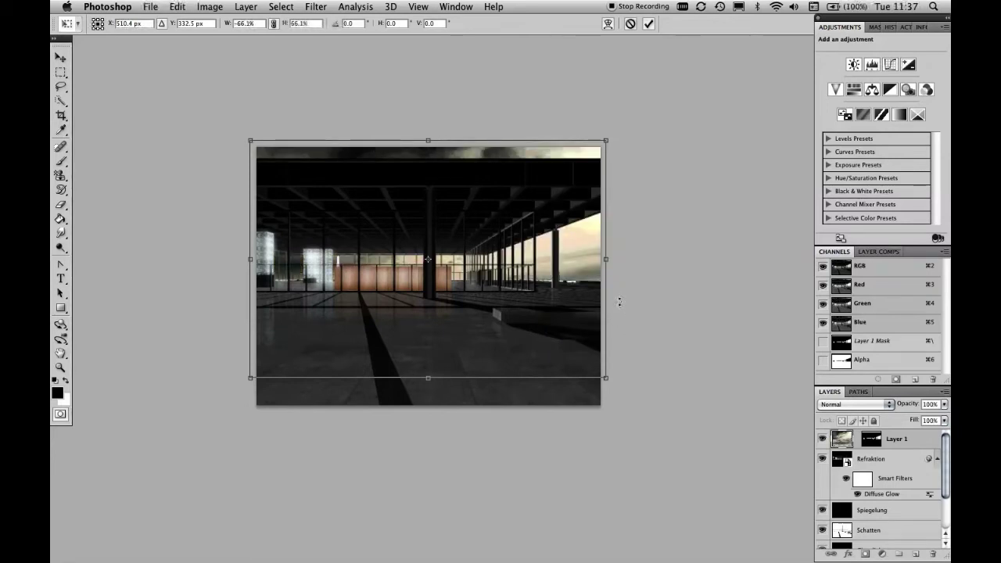
right_click(570, 234)
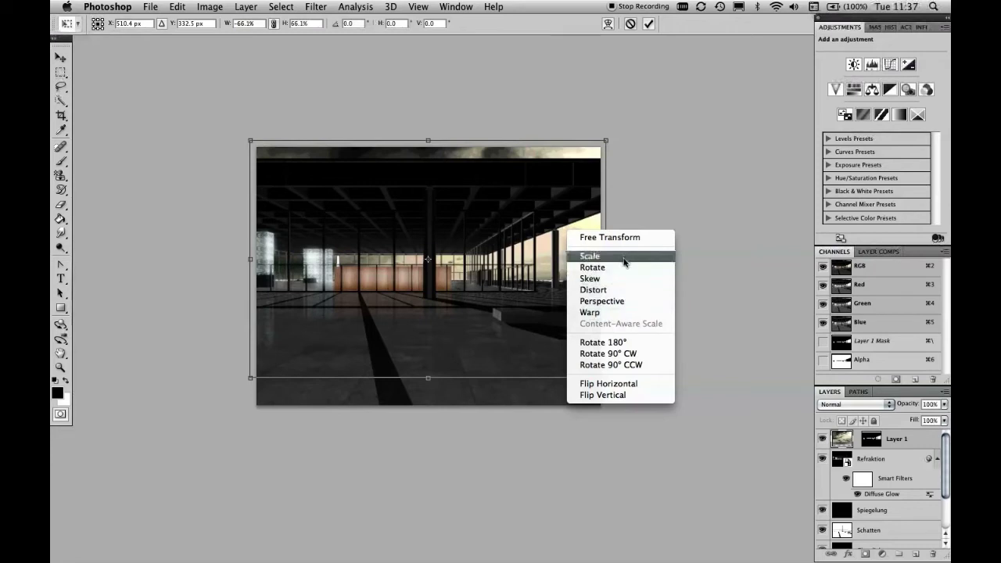
click(635, 210)
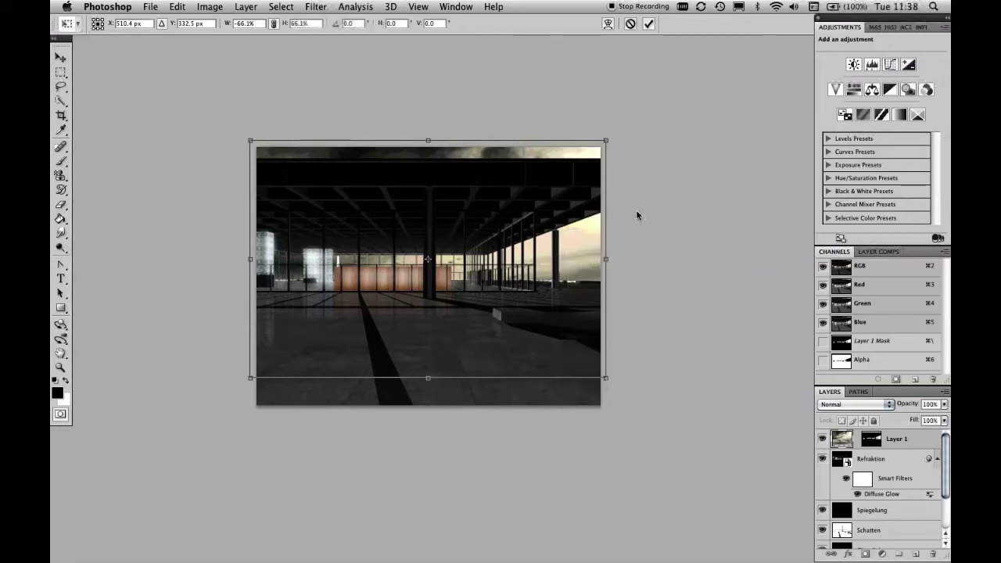
key(Return)
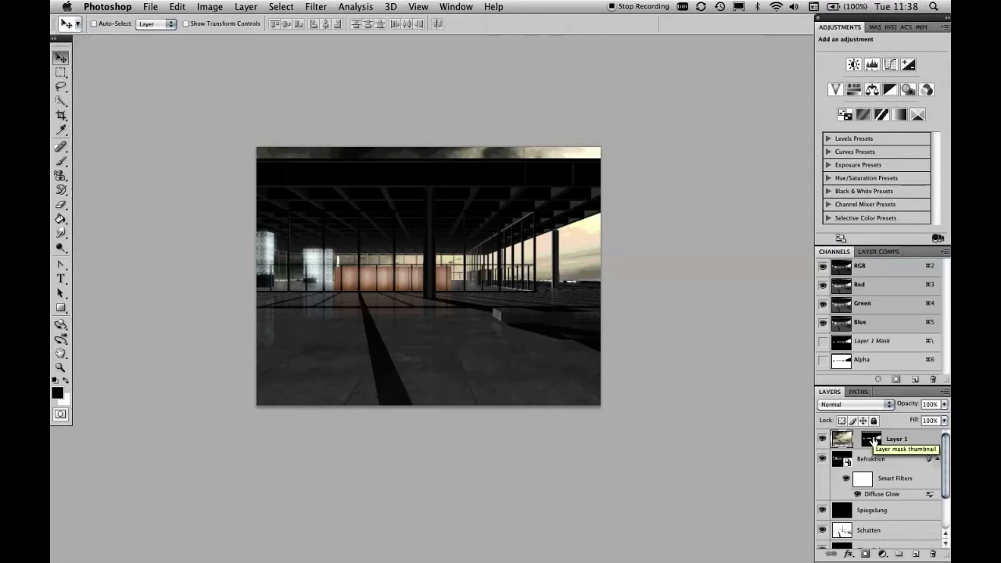
Step: Preview the window mask alone, then zoom and pan to review the finished sky composite
alt+click(872, 442)
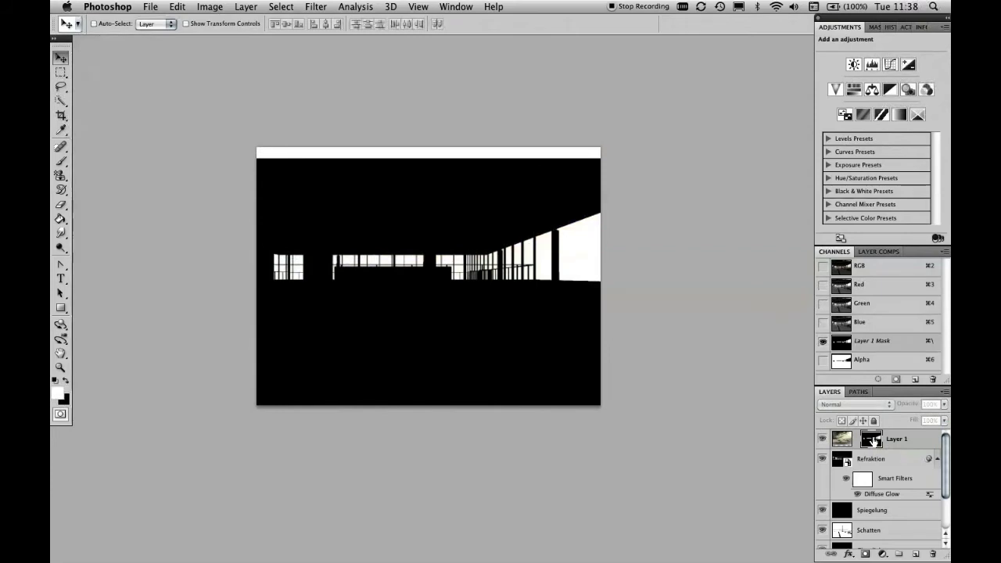
alt+click(872, 442)
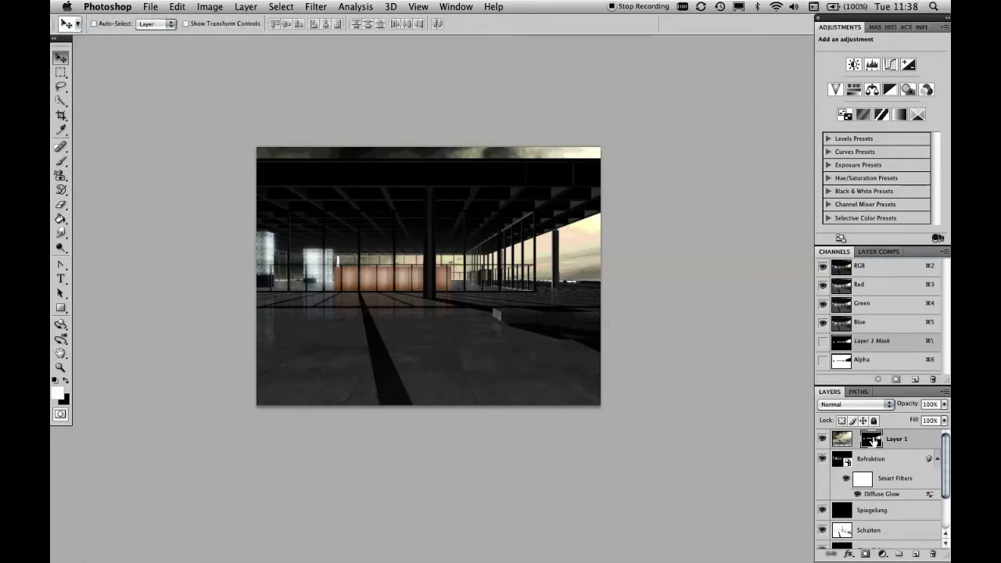
key(ctrl+0)
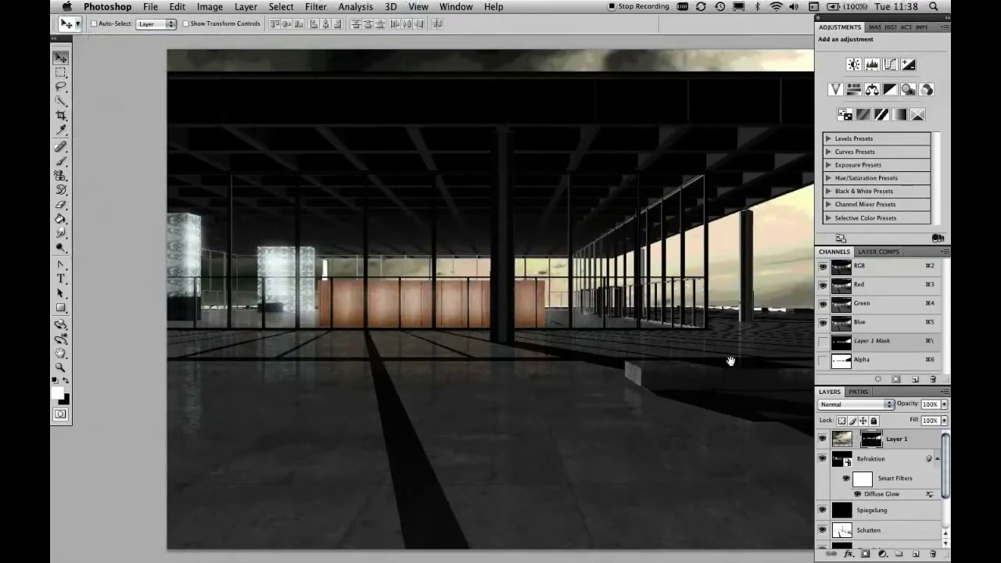
mouse_move(730, 360)
mouse_down()
mouse_move(560, 274)
mouse_move(569, 279)
mouse_up()
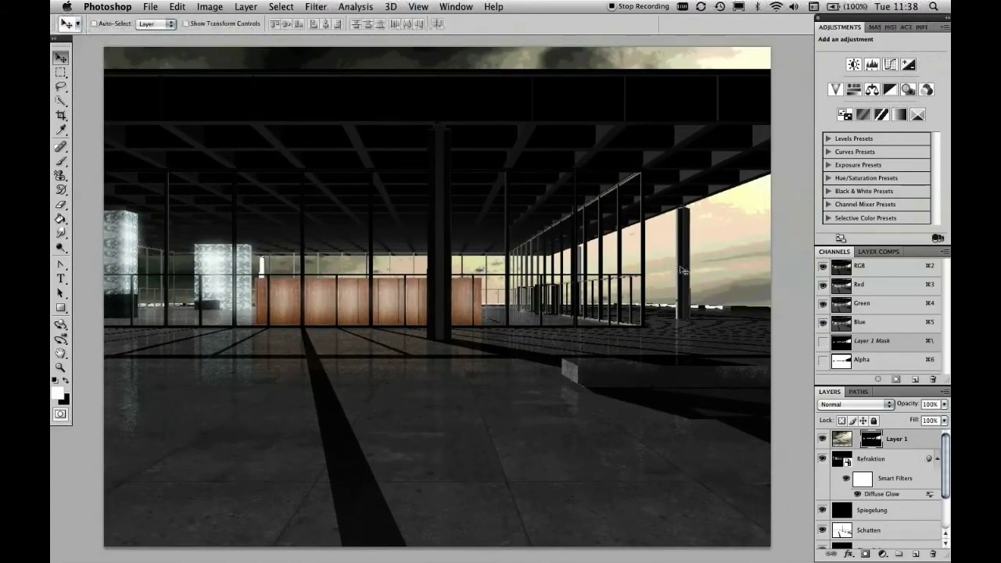